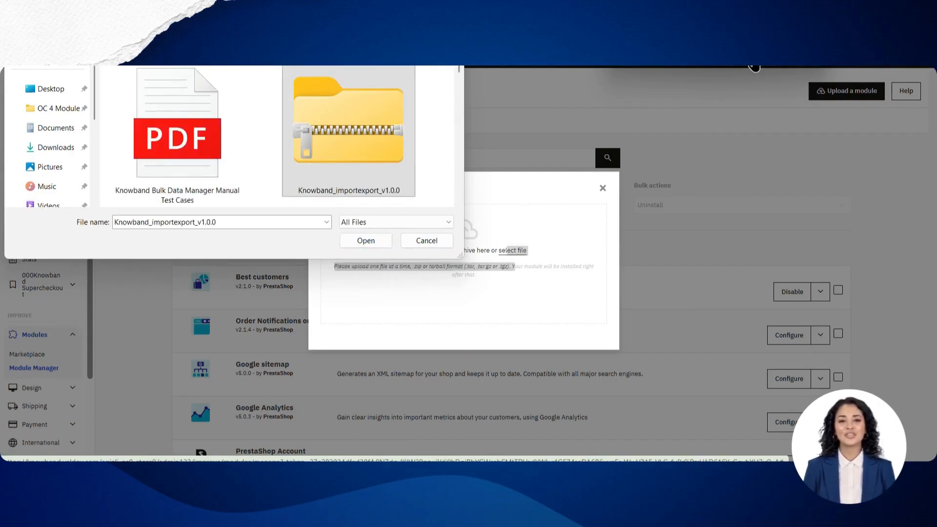
- Upload the Knowband_importexport_v1.0.0 module archive to the store for installation
left_click(367, 241)
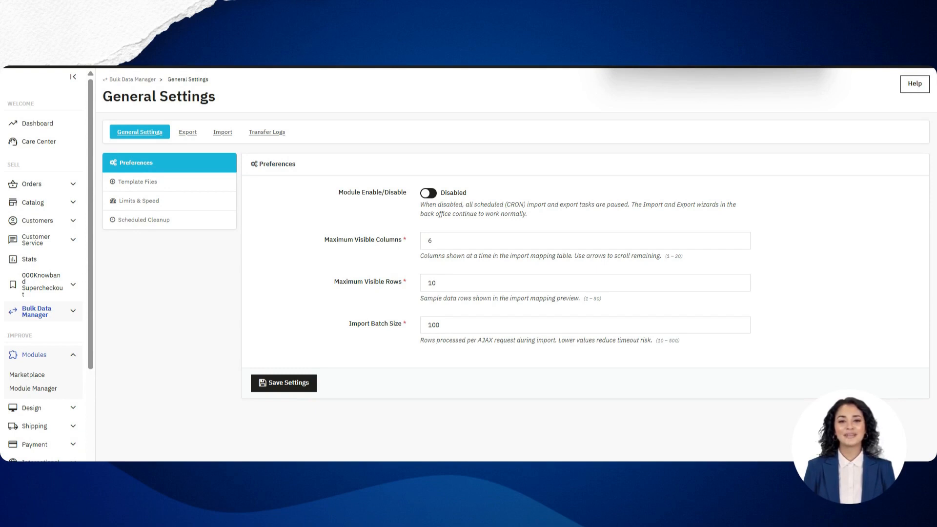
- Review the module's general settings: Import Batch Size preference, Template Files, Limits & Speed, and Scheduled Cleanup
triple_click(386, 326)
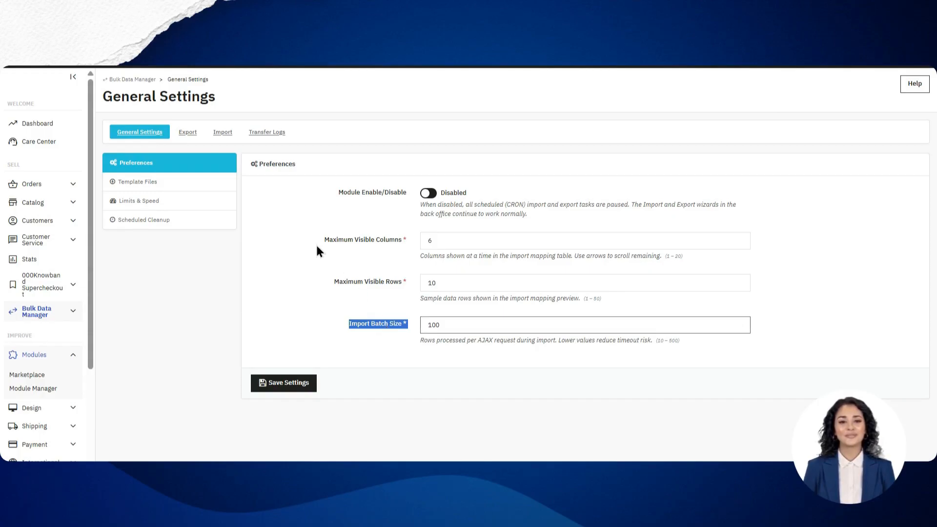
left_click(156, 183)
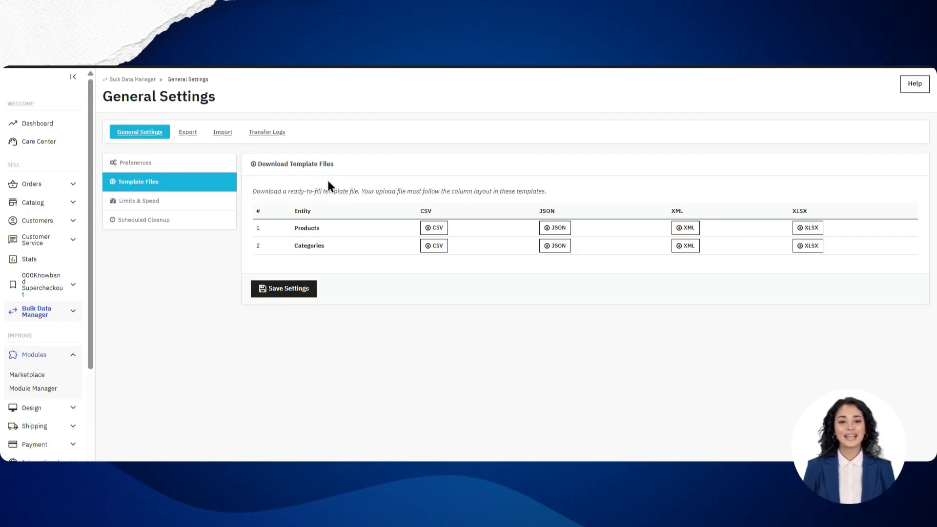
left_click(184, 212)
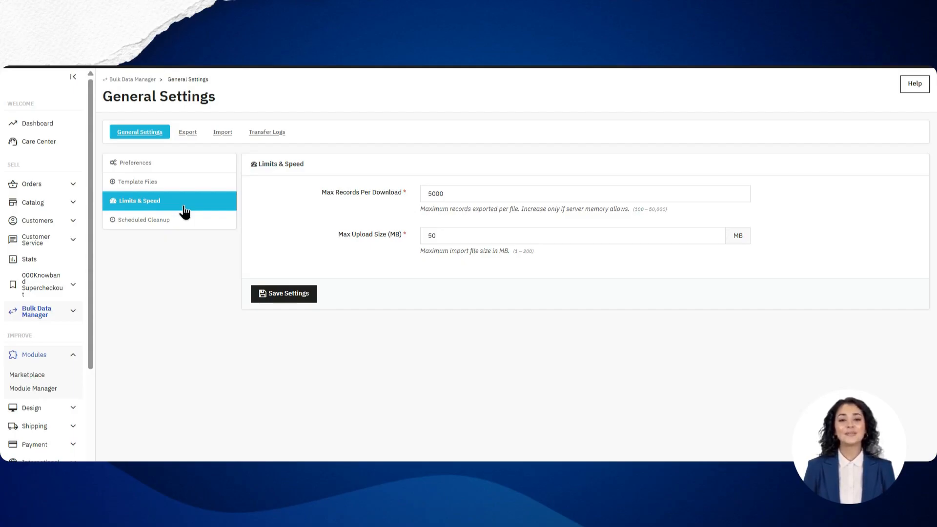
left_click(182, 222)
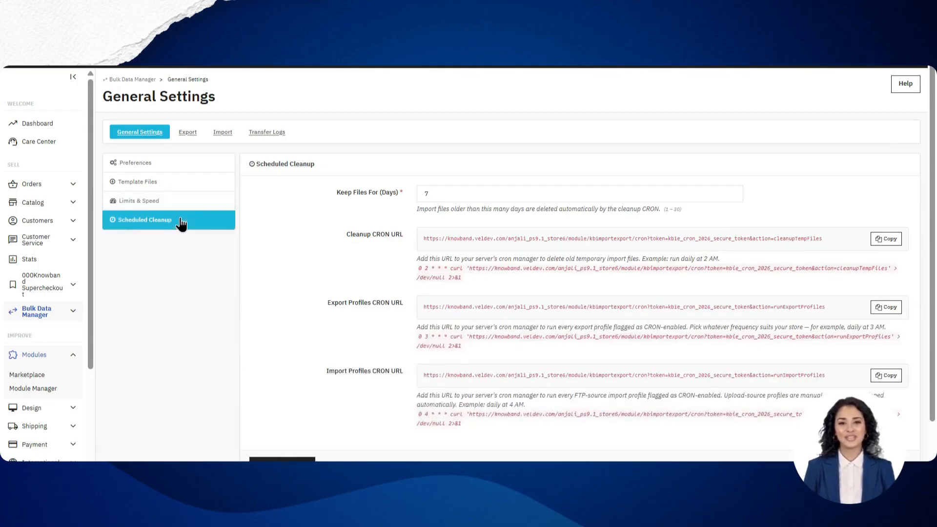
scroll(275, 283, "down", 1)
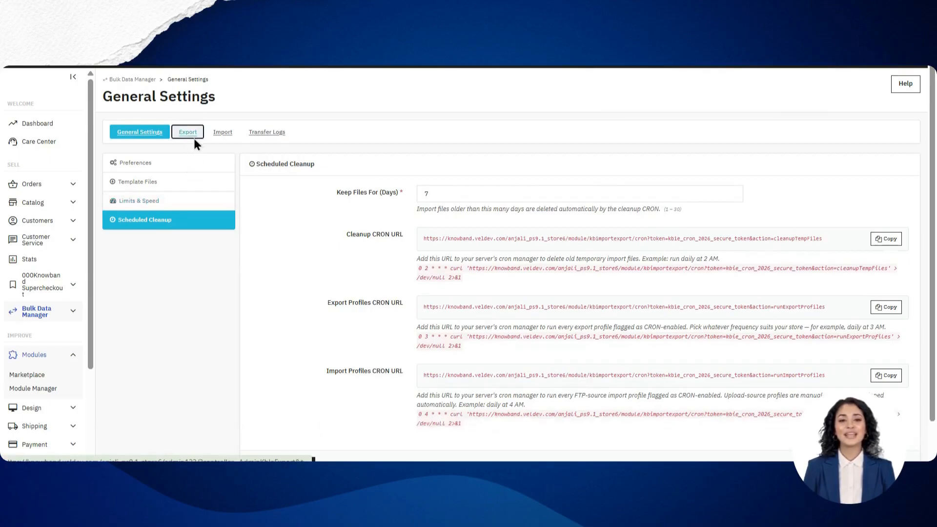
- Go to the Export section and start a new export profile
left_click(188, 132)
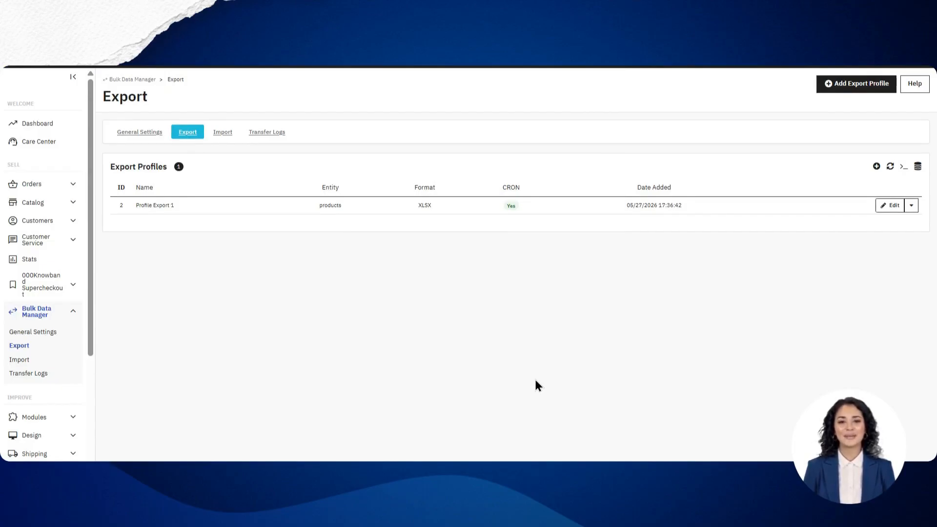
left_click(848, 85)
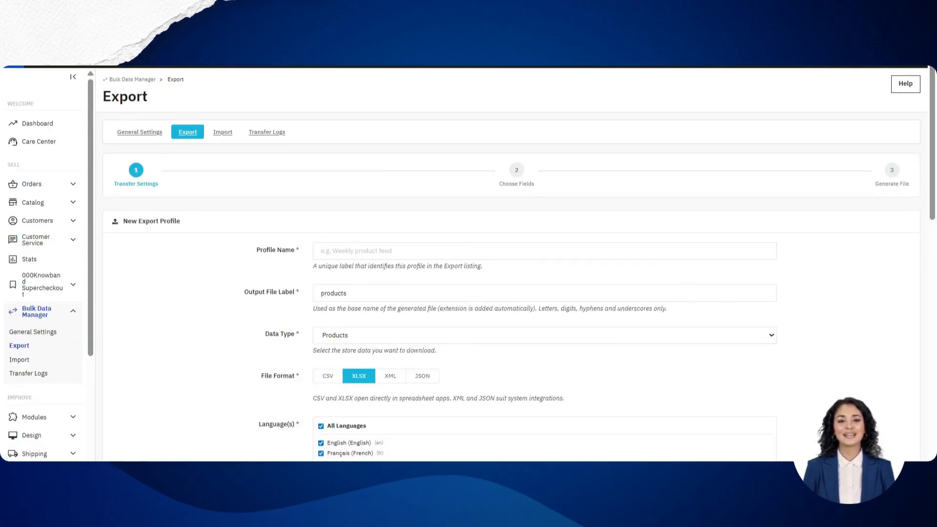
- Examine the new profile's transfer settings, including output file label, data type, file format, languages, date range and record order
scroll(402, 306, "down", 1)
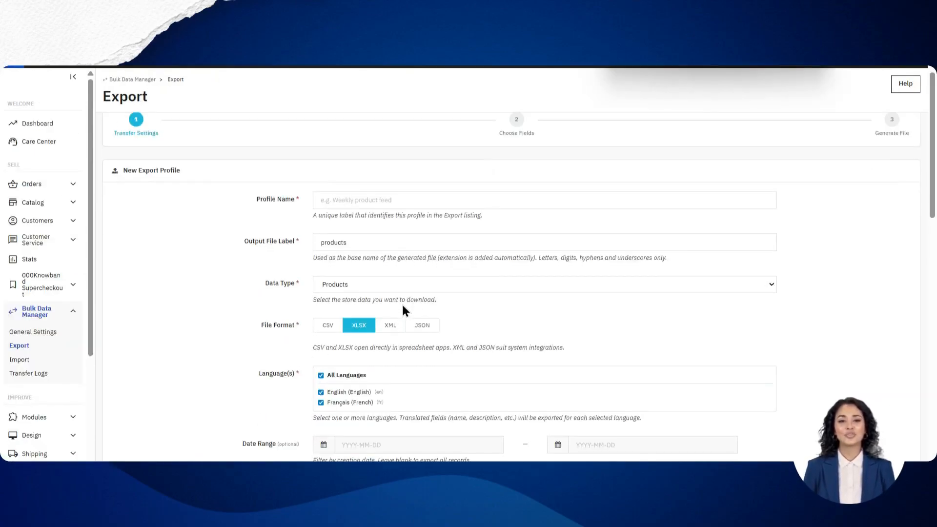
left_click(366, 242)
triple_click(366, 243)
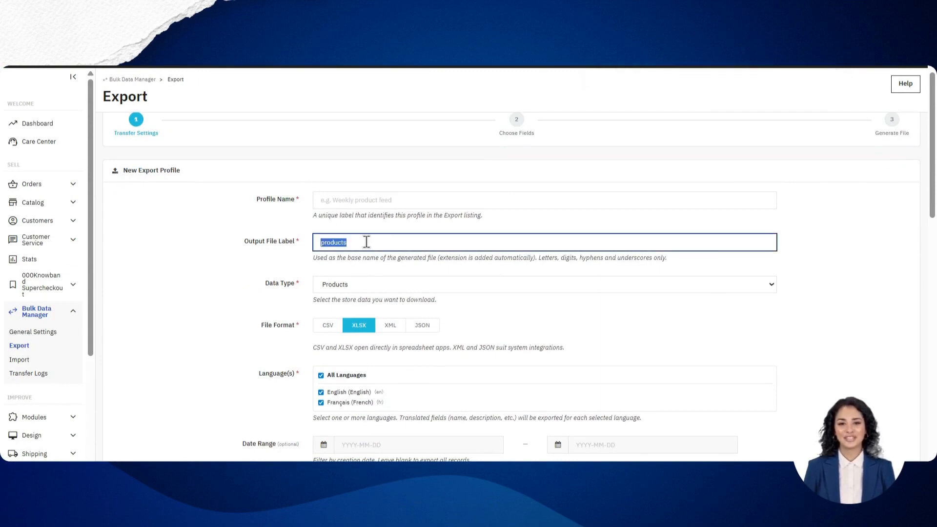
left_click(374, 289)
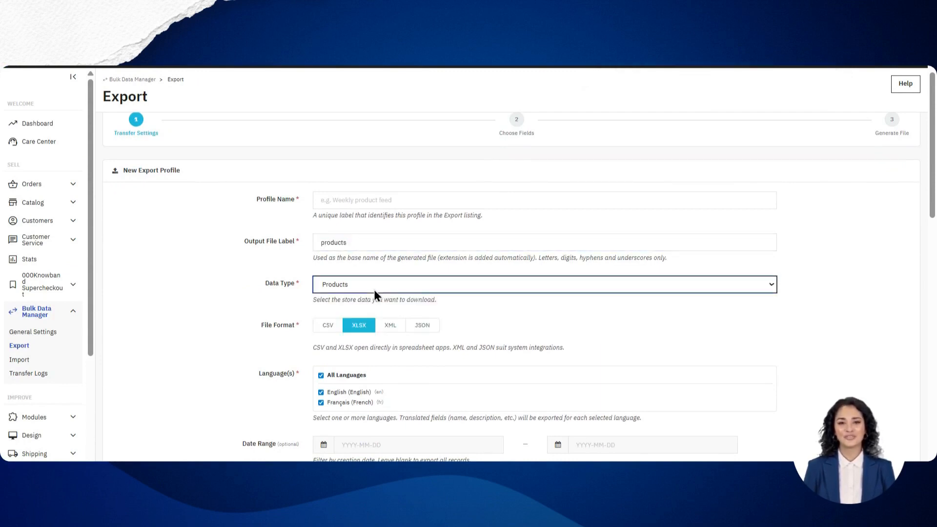
scroll(374, 289, "down", 2)
scroll(301, 302, "down", 1)
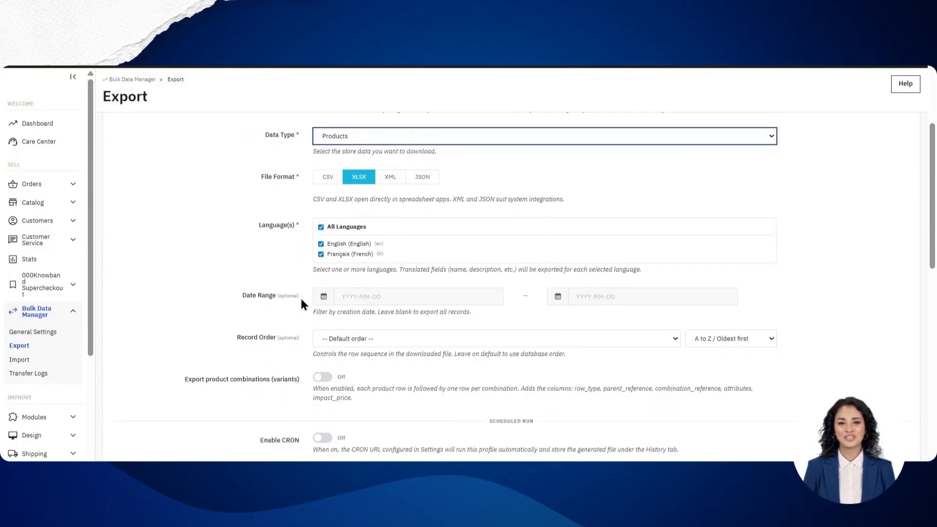
scroll(278, 295, "down", 2)
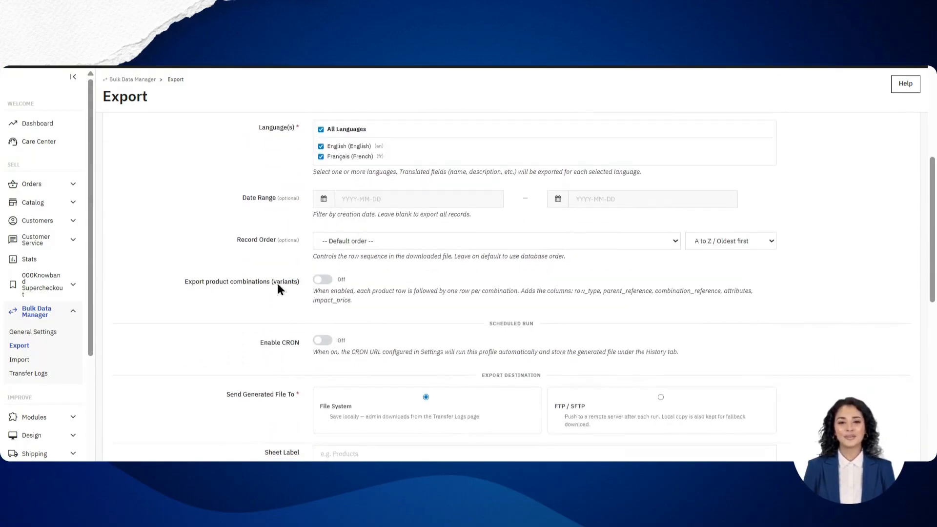
triple_click(263, 241)
scroll(234, 222, "down", 2)
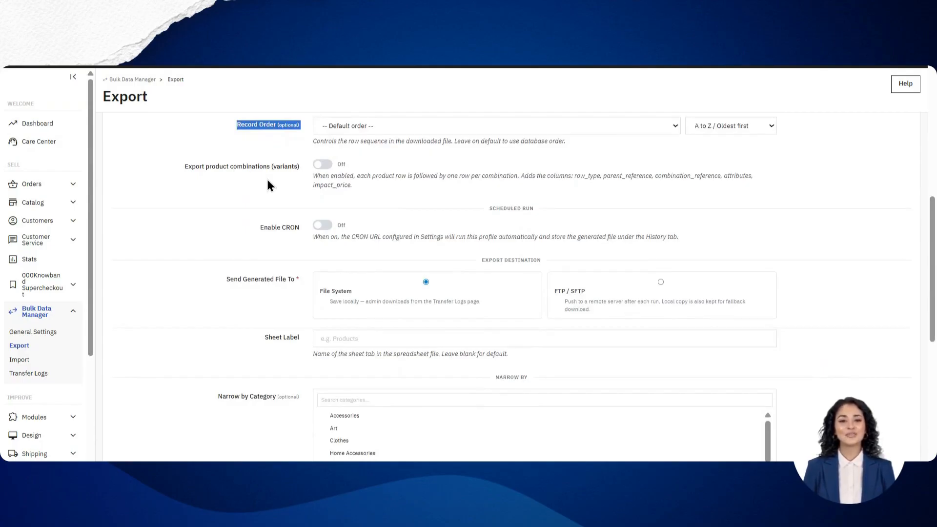
- Enable CRON for the export profile and set FTP / SFTP as the destination for the generated file
scroll(268, 181, "down", 1)
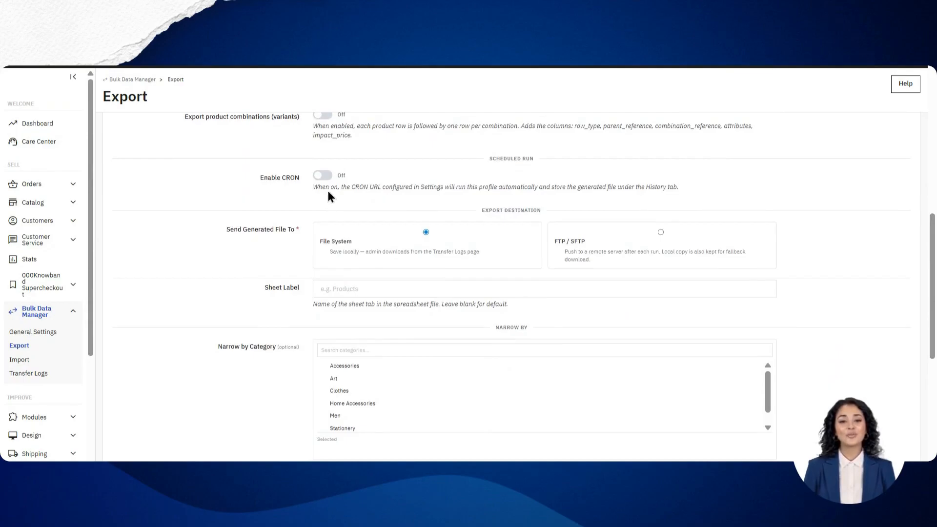
left_click(324, 177)
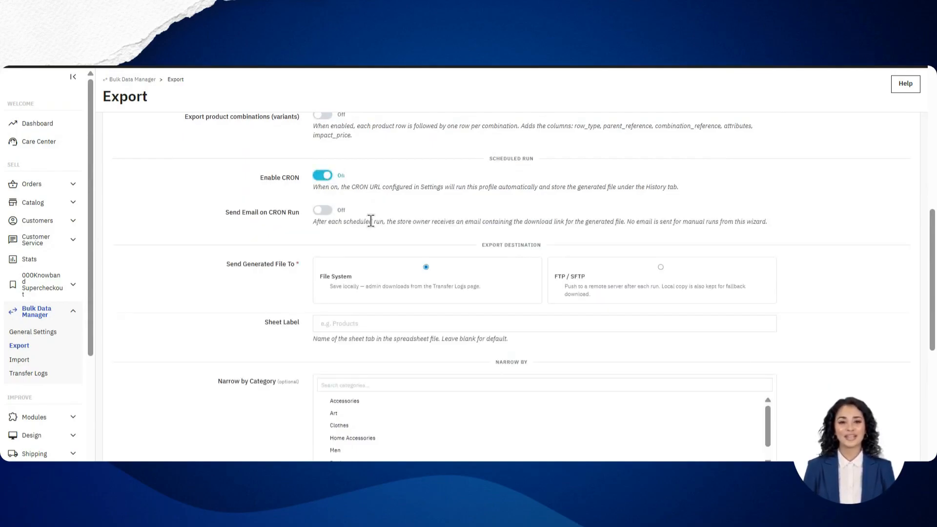
scroll(370, 220, "down", 1)
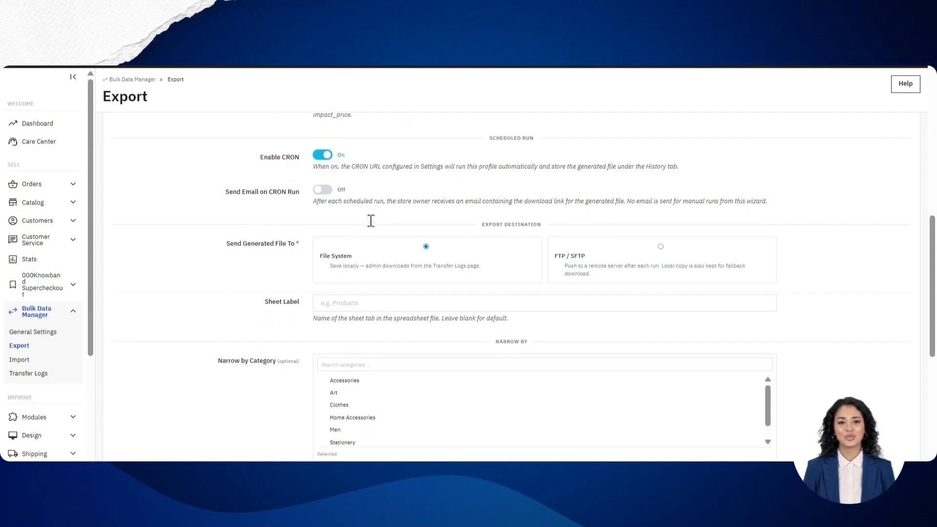
scroll(370, 220, "down", 1)
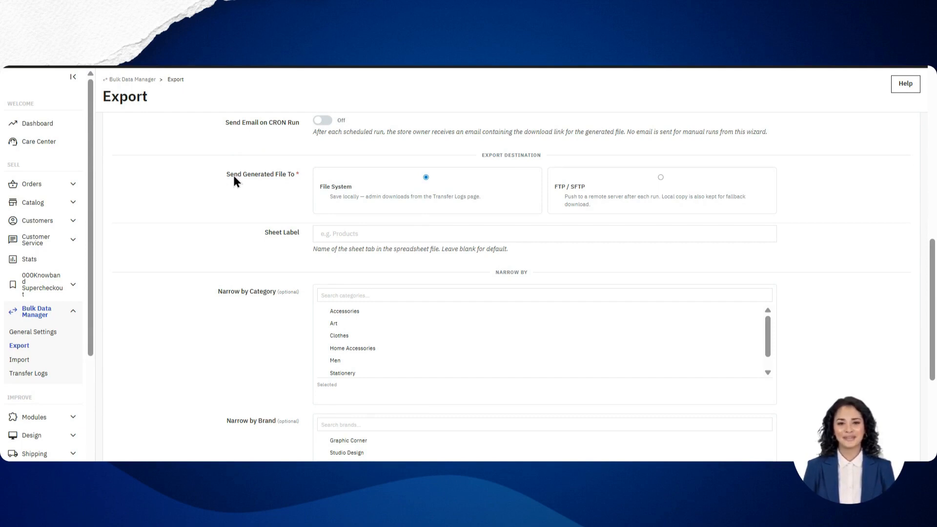
left_click(622, 198)
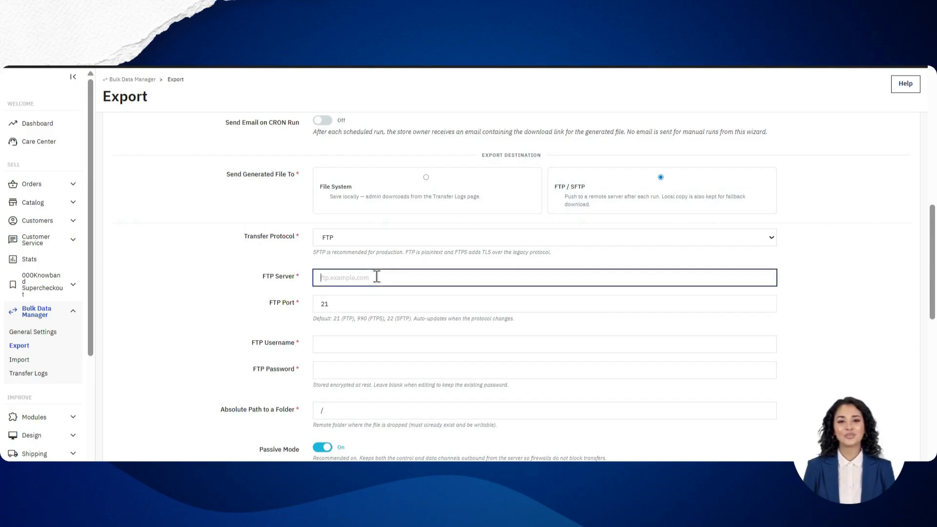
- Examine the FTP connection settings: server, port, username, password, folder path, passive mode and connection test
scroll(377, 276, "down", 2)
left_click(342, 303)
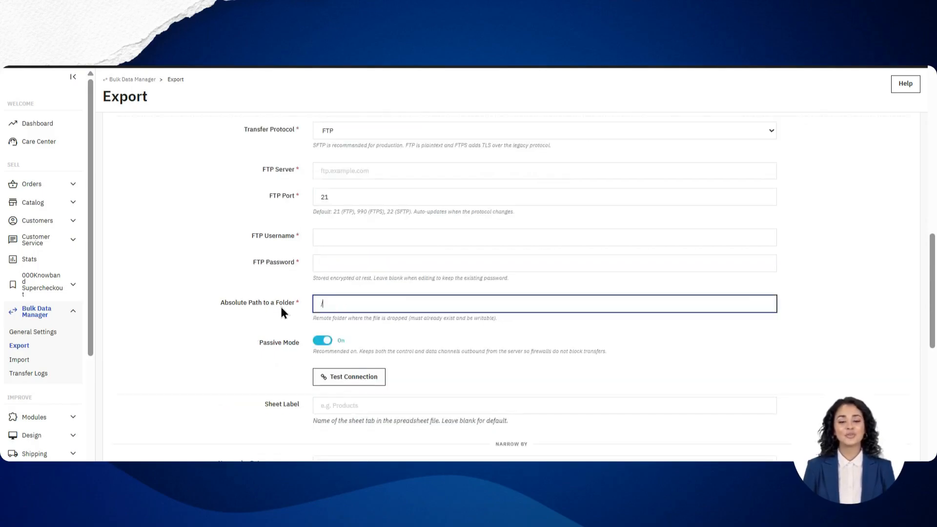
scroll(344, 311, "down", 1)
scroll(344, 311, "up", 1)
left_click(367, 177)
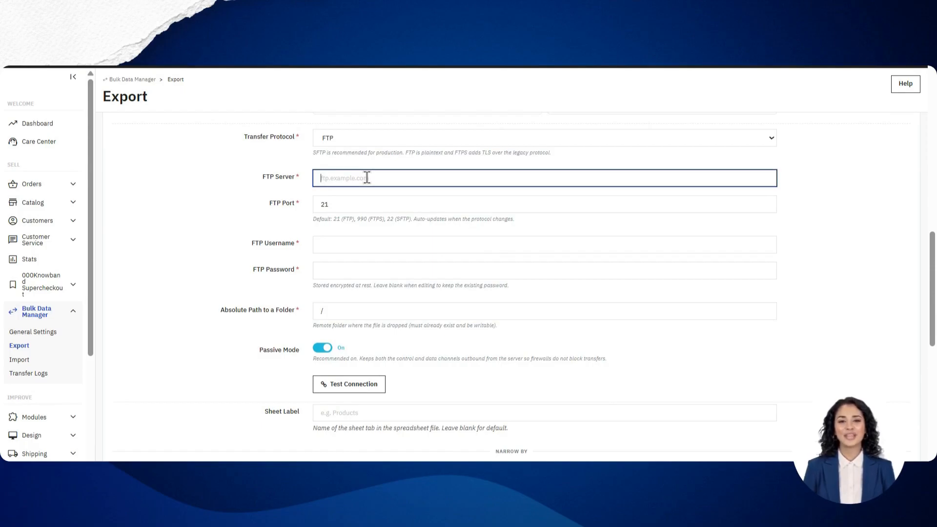
scroll(367, 178, "down", 1)
left_click(342, 230)
left_click(345, 253)
left_click(370, 226)
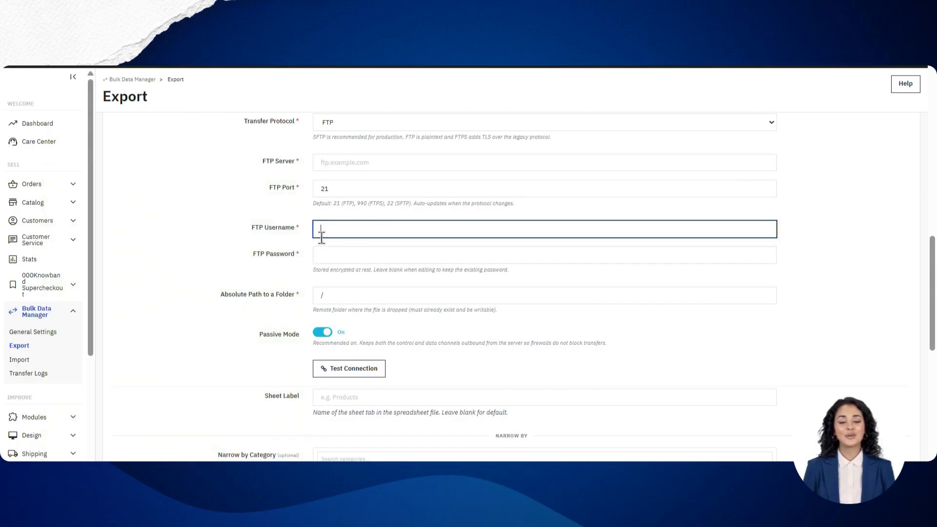
scroll(341, 266, "down", 2)
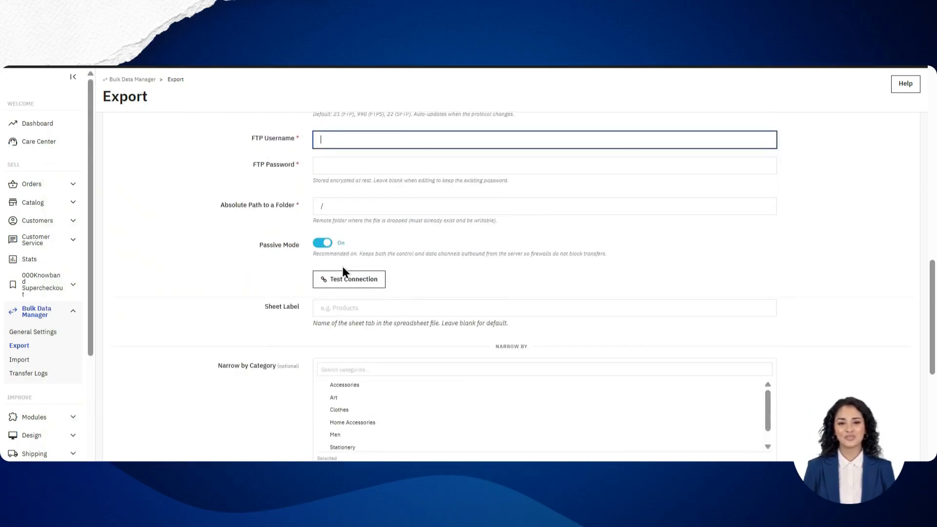
left_click(352, 220)
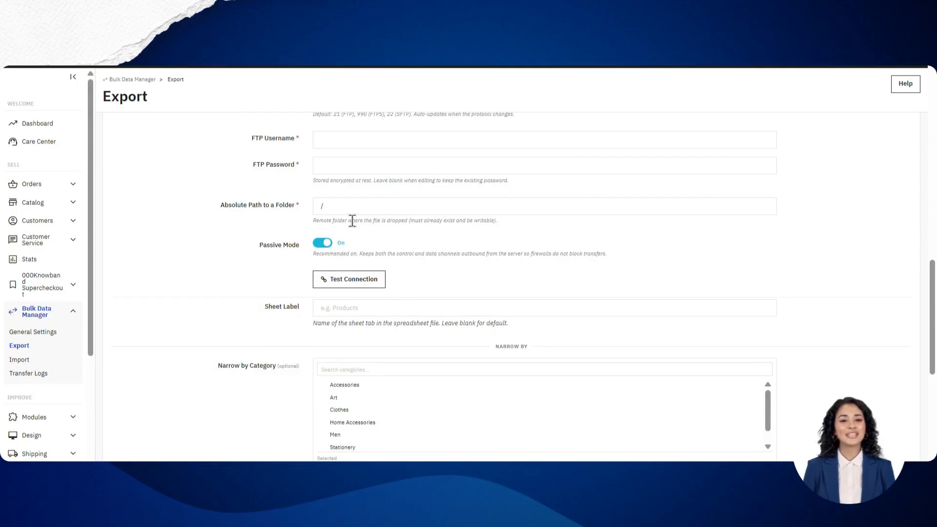
scroll(353, 220, "down", 1)
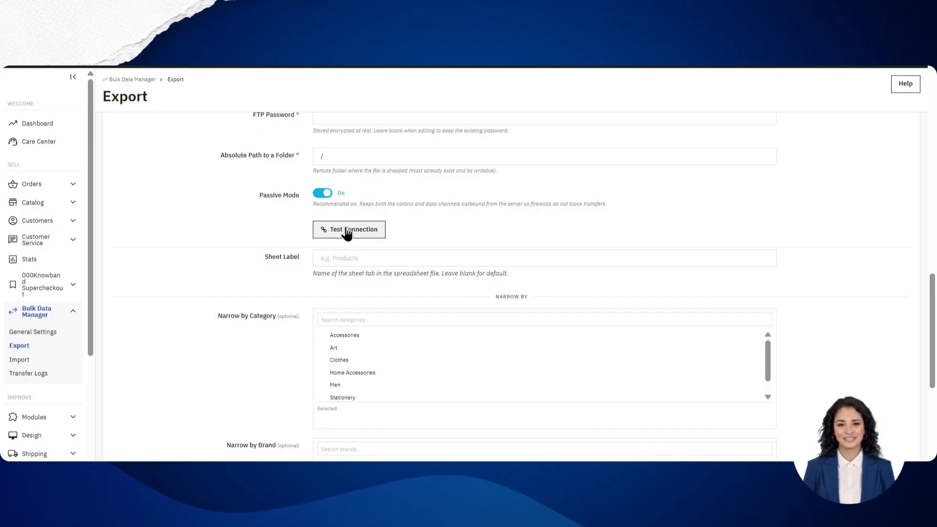
- Look over the category, brand, supplier and price filters, and proceed to the Choose Fields stage
scroll(347, 233, "down", 3)
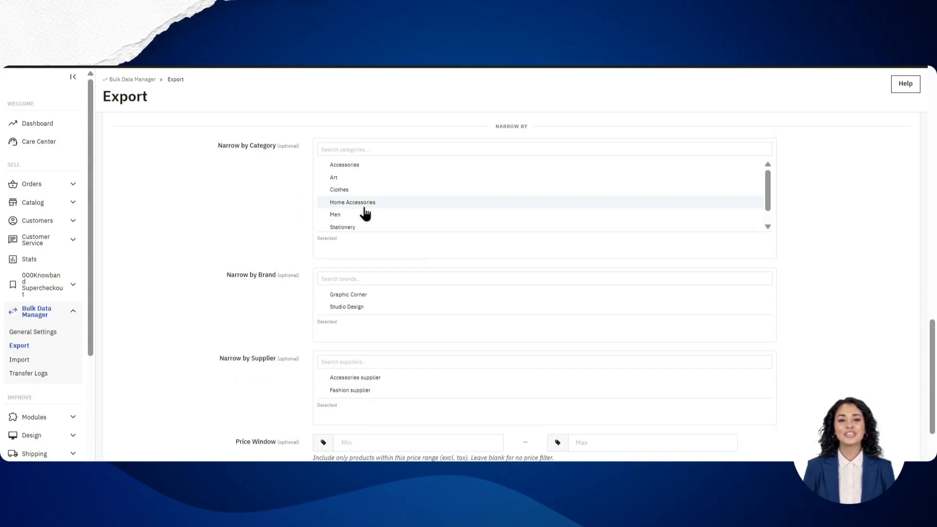
scroll(365, 214, "down", 5)
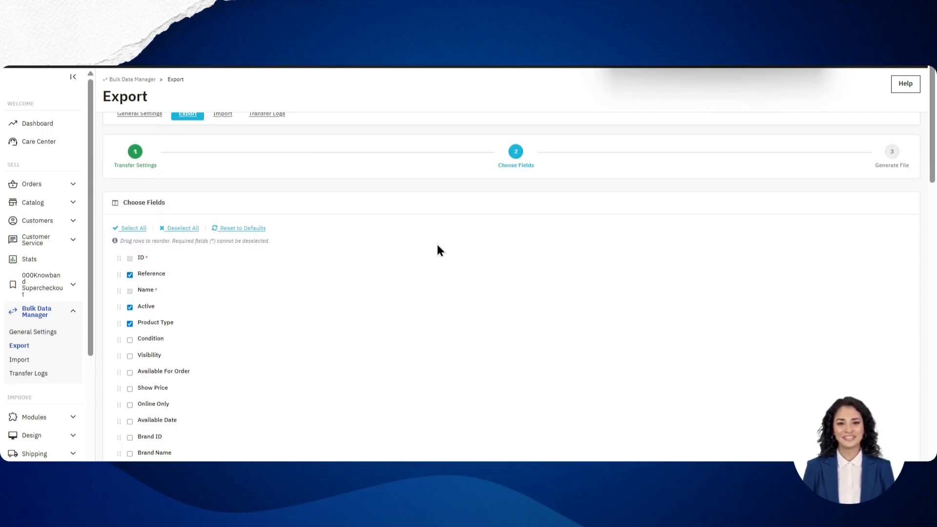
- Review the available product fields and select all of them for the export
scroll(436, 242, "down", 2)
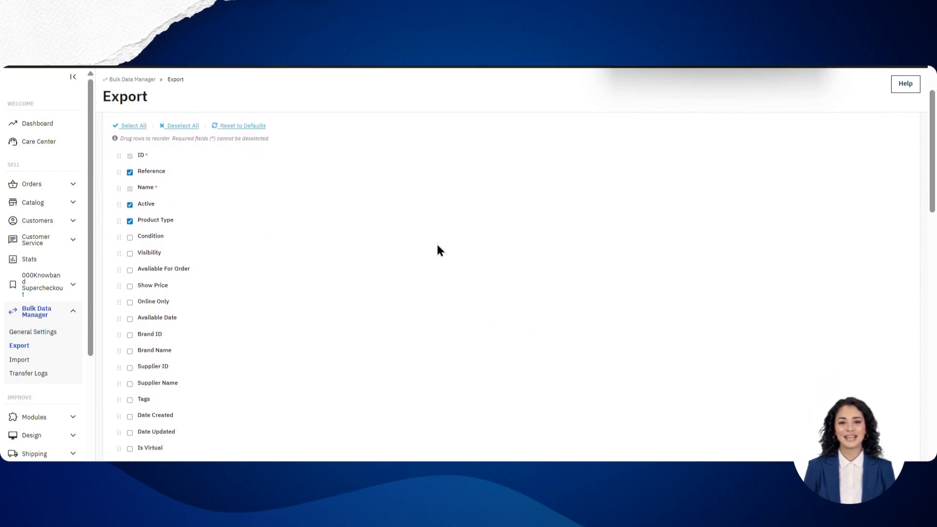
scroll(438, 247, "down", 3)
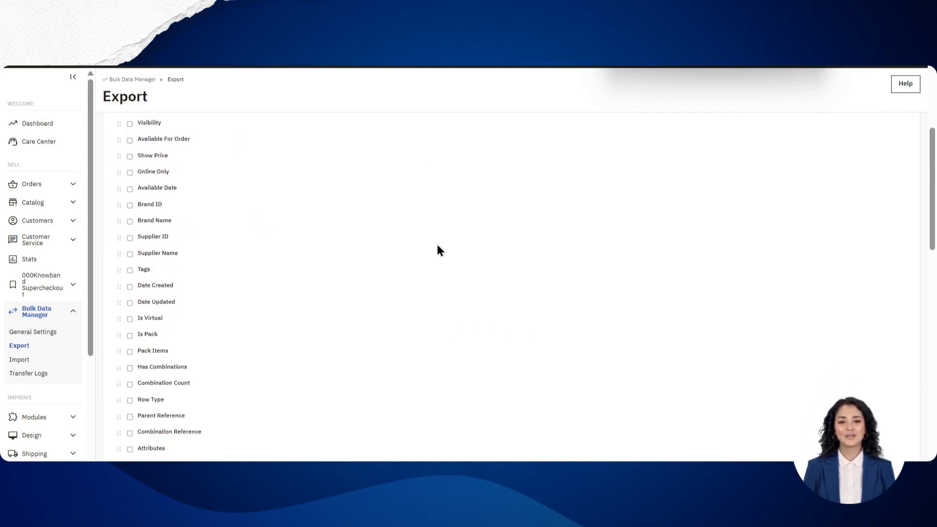
scroll(437, 247, "down", 3)
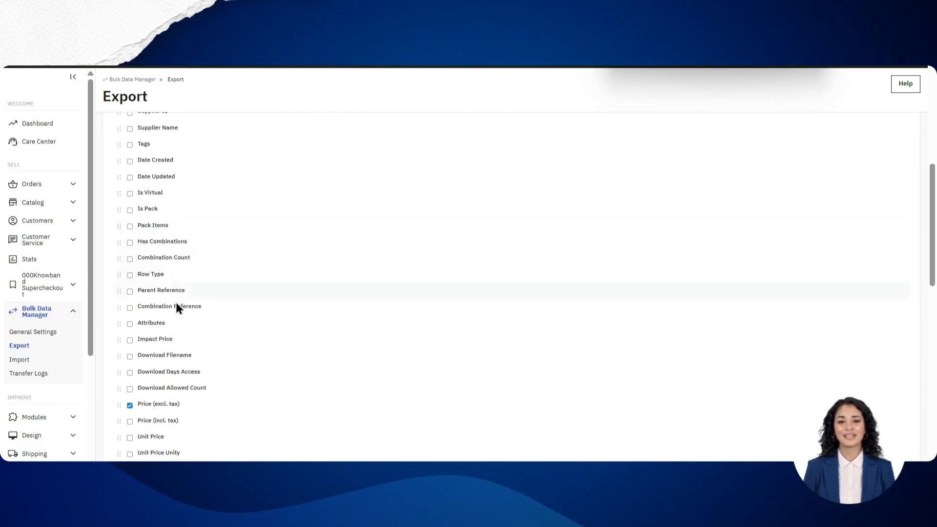
scroll(176, 303, "down", 2)
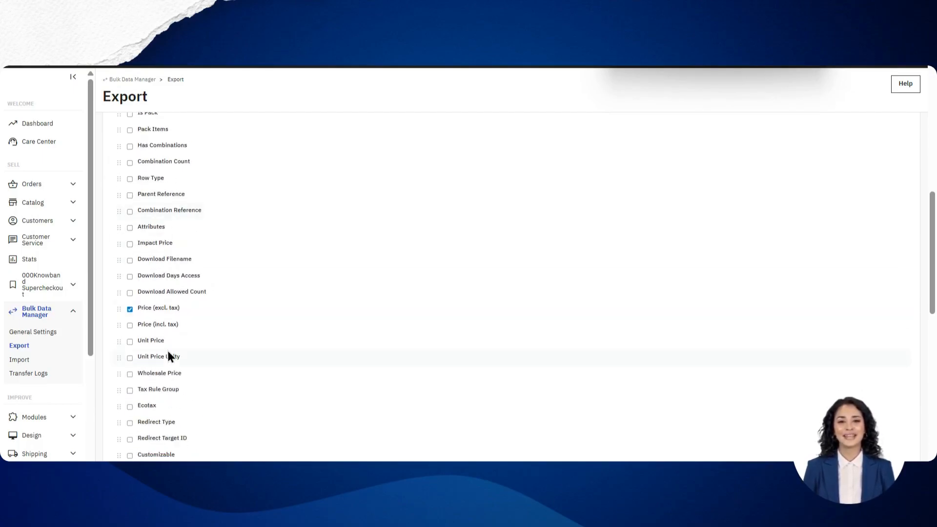
scroll(168, 354, "down", 3)
scroll(163, 341, "down", 2)
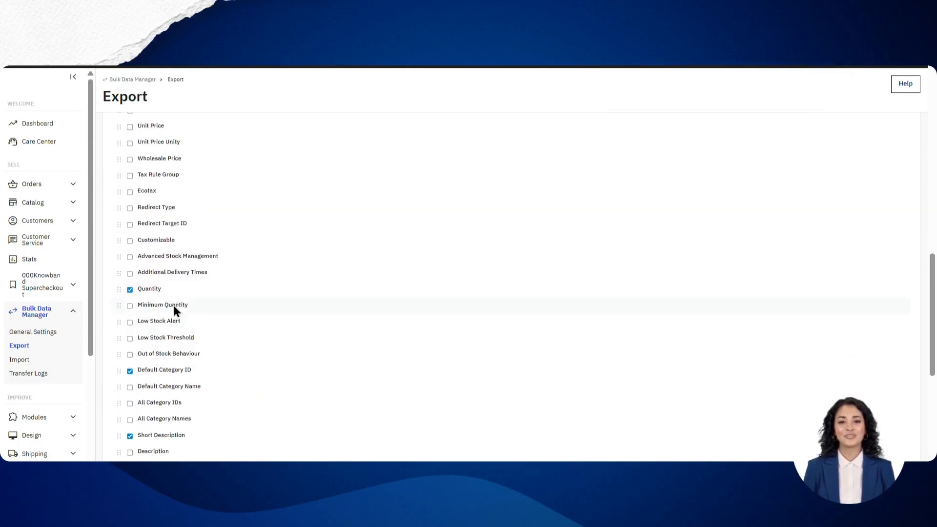
scroll(173, 306, "up", 10)
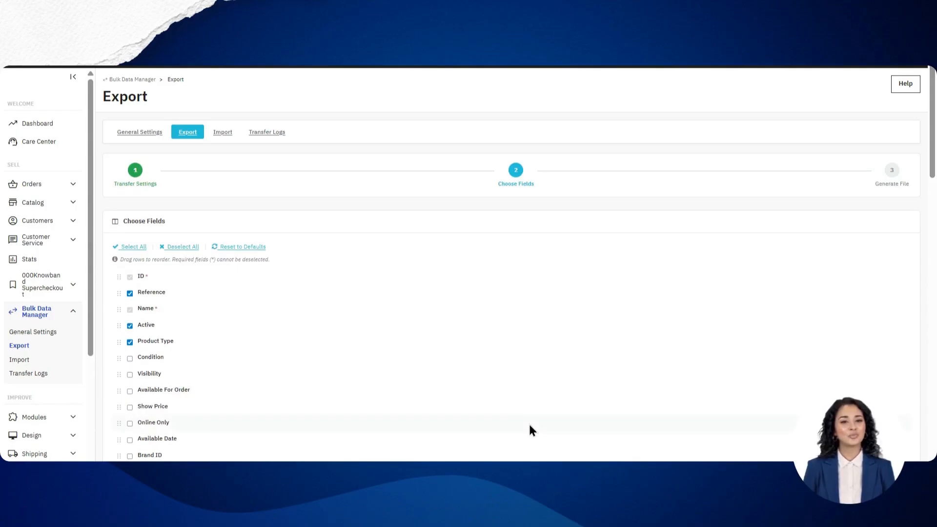
left_click(130, 246)
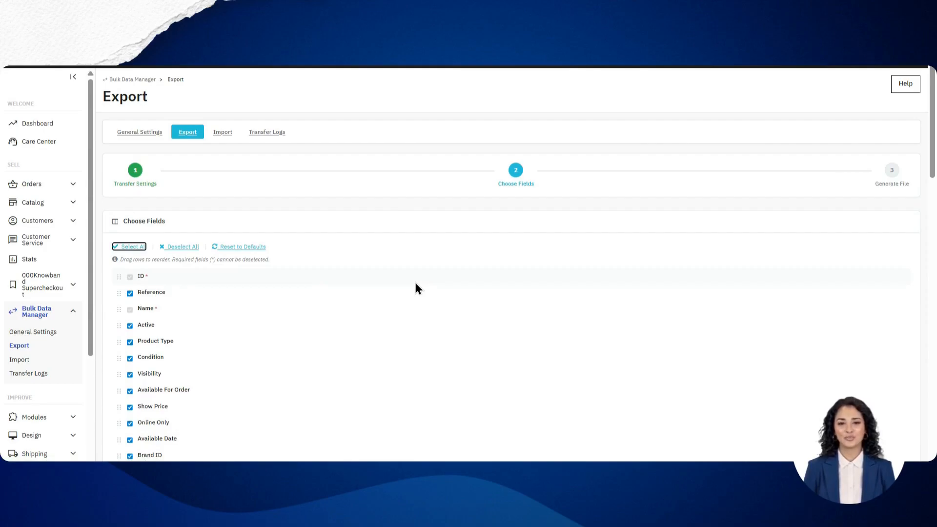
scroll(415, 284, "down", 10)
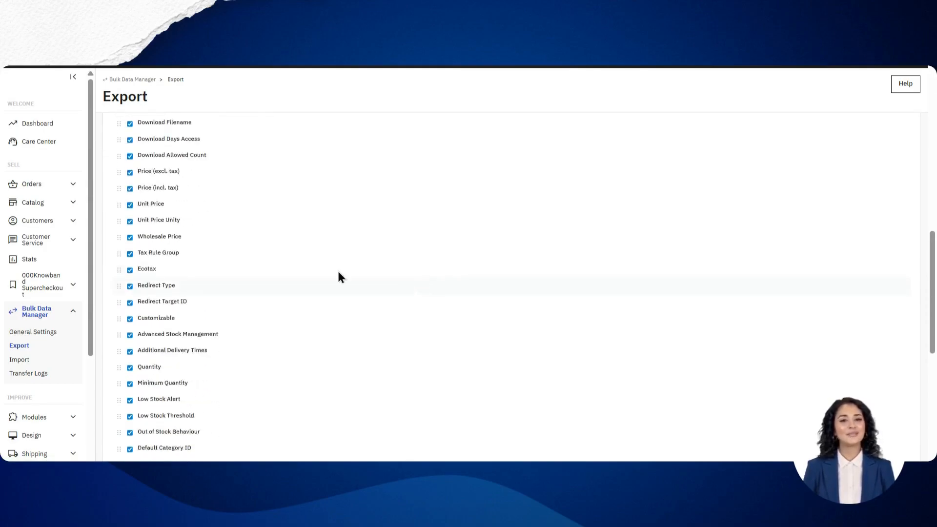
- Proceed to the Generate File stage, build the products XLSX export with the selected fields and download the file
scroll(446, 351, "down", 10)
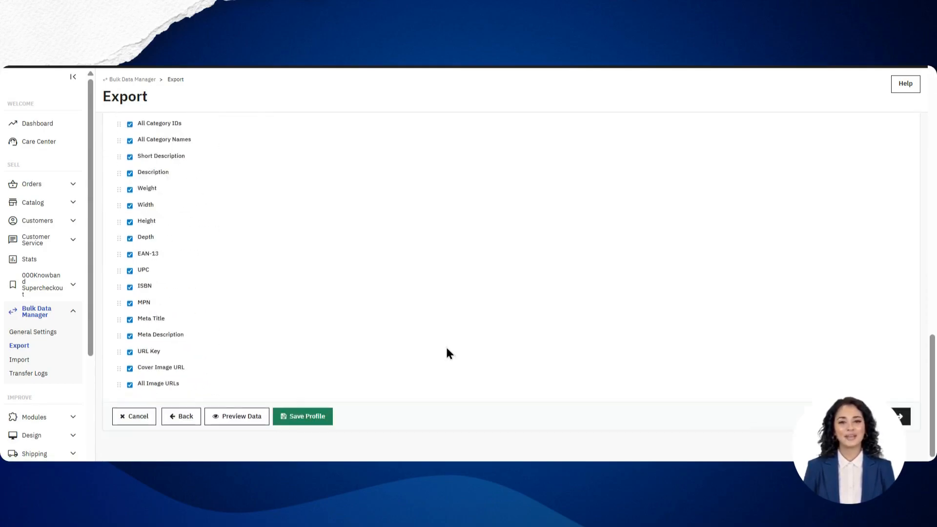
left_click(901, 417)
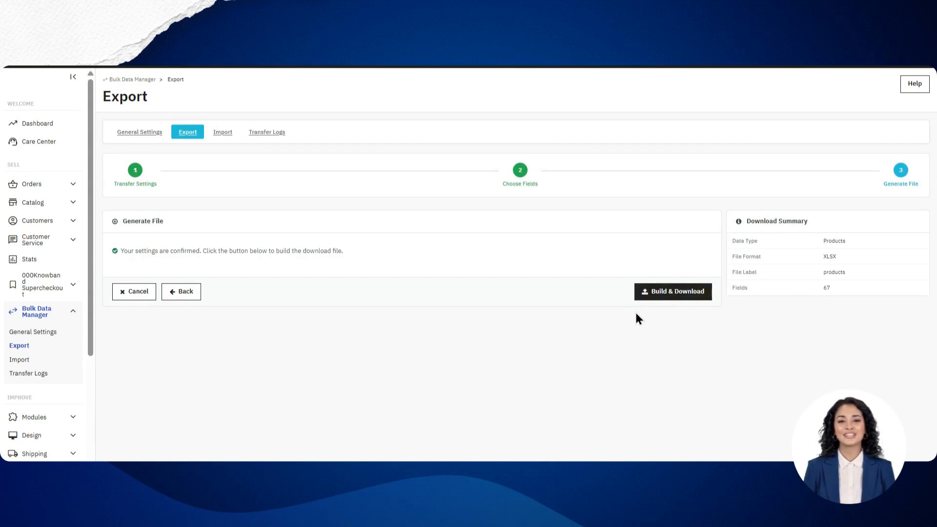
left_click(676, 299)
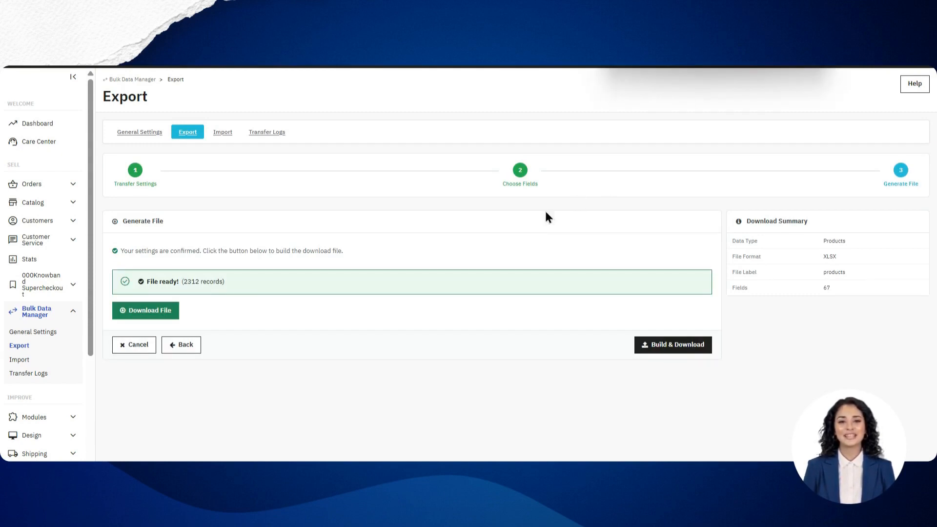
left_click(161, 312)
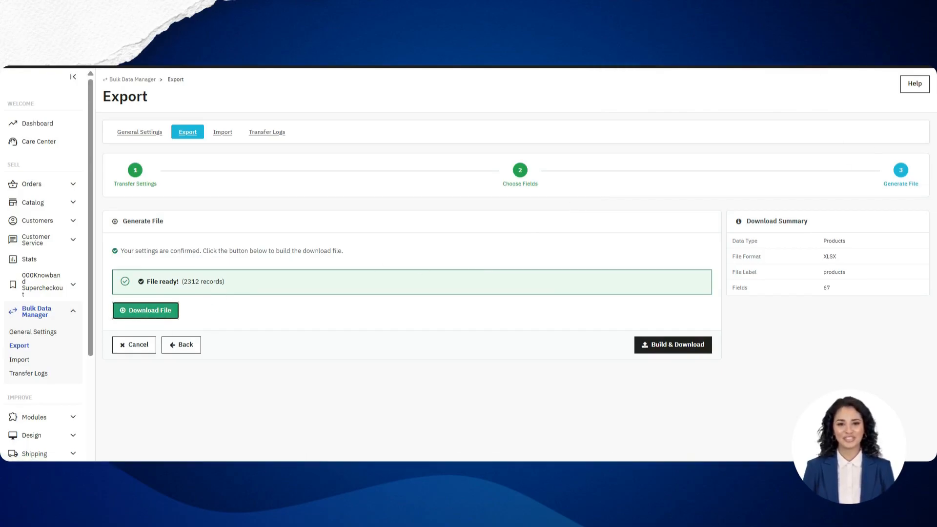
- Open Import Profile 1 for editing and examine its data type, file format, language and import options
left_click(227, 139)
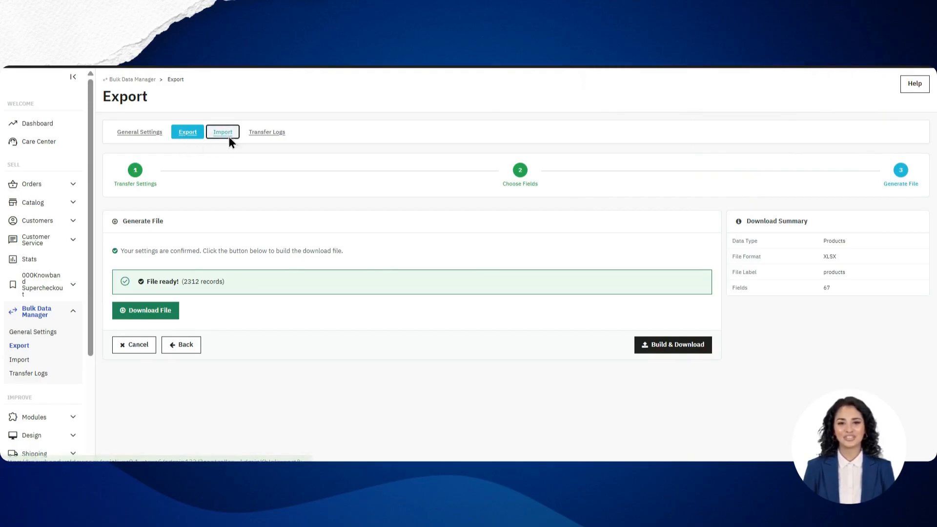
left_click(889, 206)
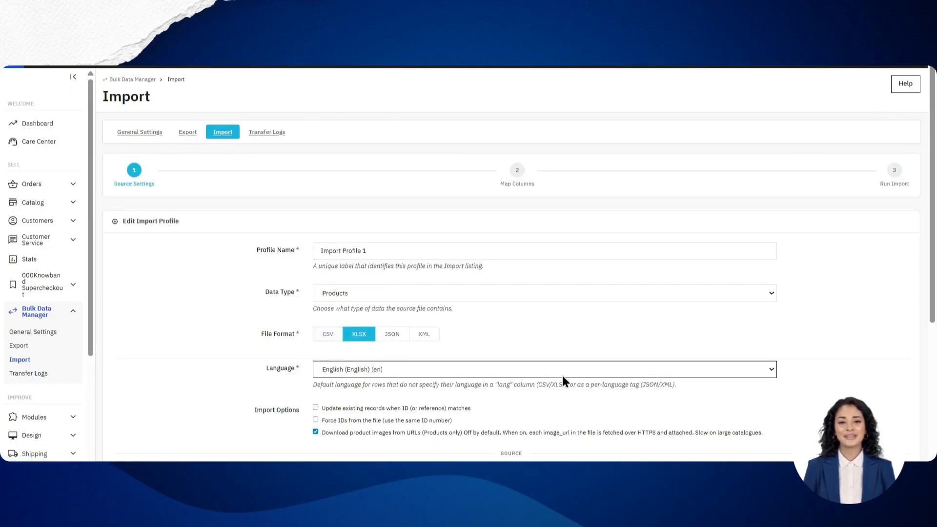
left_click(349, 292)
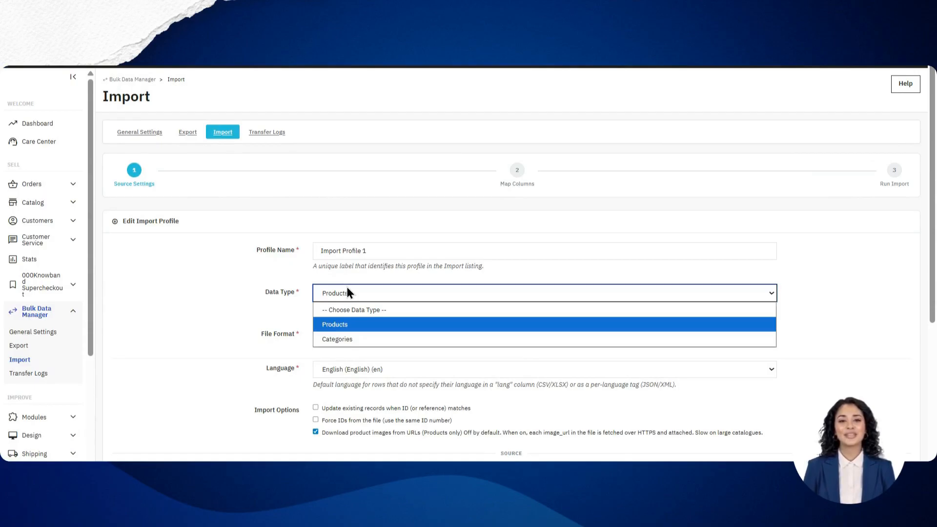
left_click(264, 331)
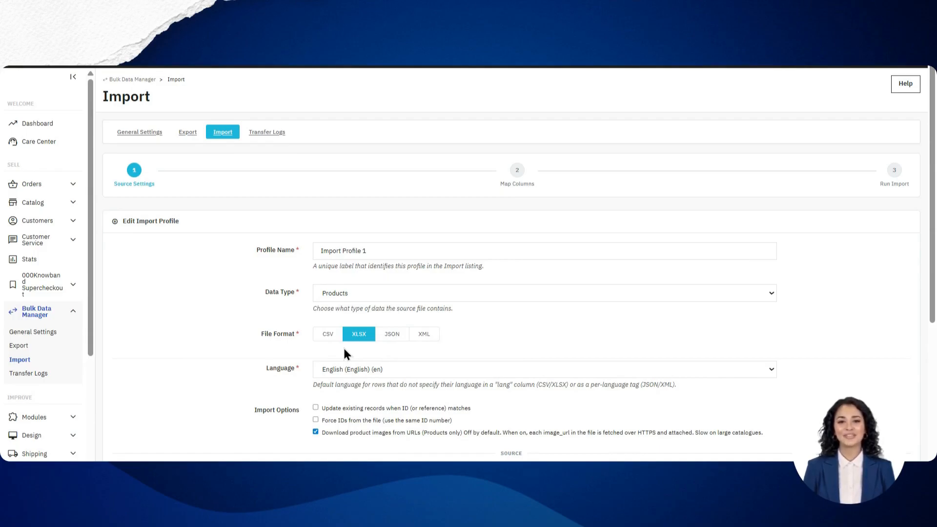
scroll(344, 347, "down", 4)
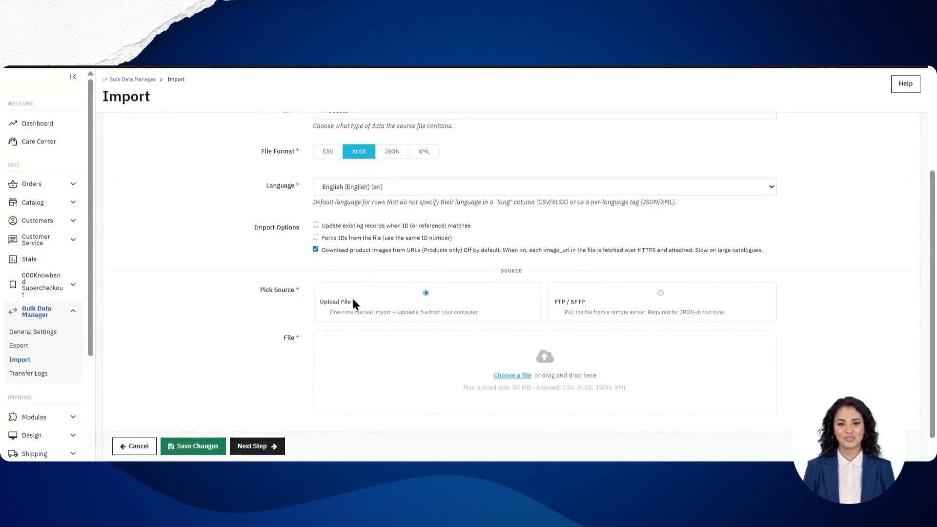
left_click(383, 187)
left_click(256, 277)
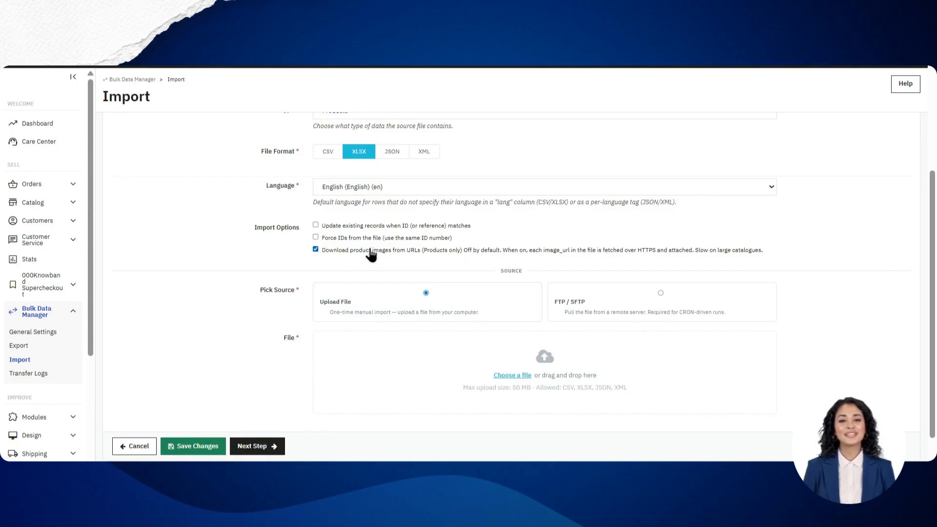
- Upload products_20260528_015958.xlsx as the import source file and proceed to the Map Columns stage
scroll(255, 280, "down", 1)
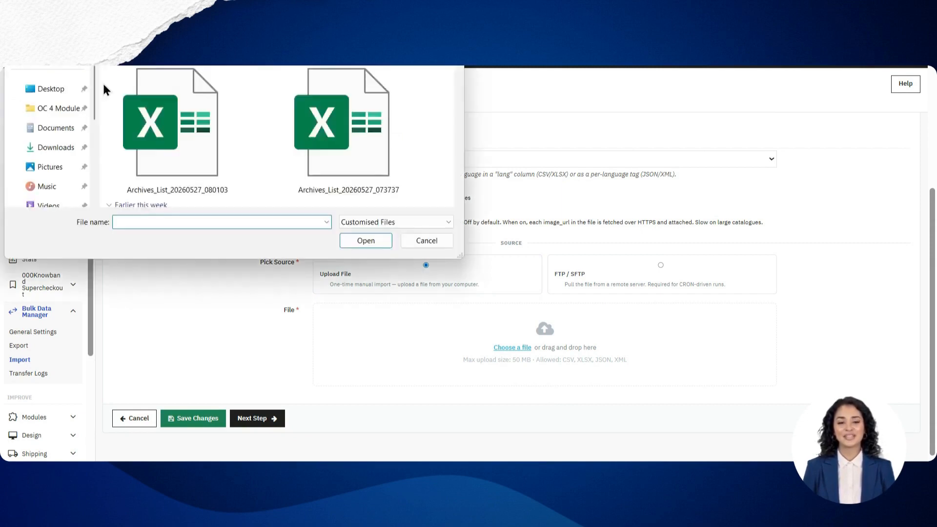
scroll(153, 122, "up", 5)
left_click(150, 124)
double_click(149, 122)
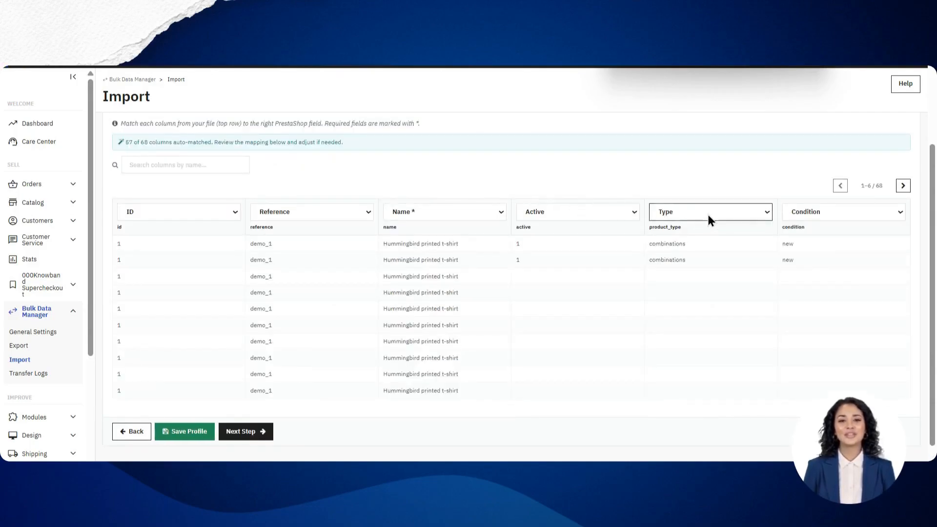
- Check the field mappings of the product_type and condition columns, proceed to Run Import and start the import
left_click(707, 213)
left_click(696, 160)
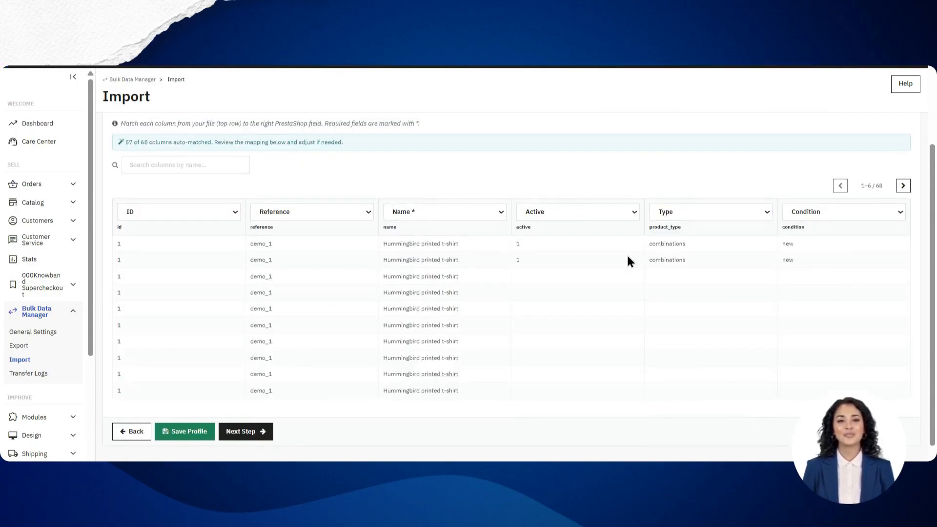
left_click(843, 212)
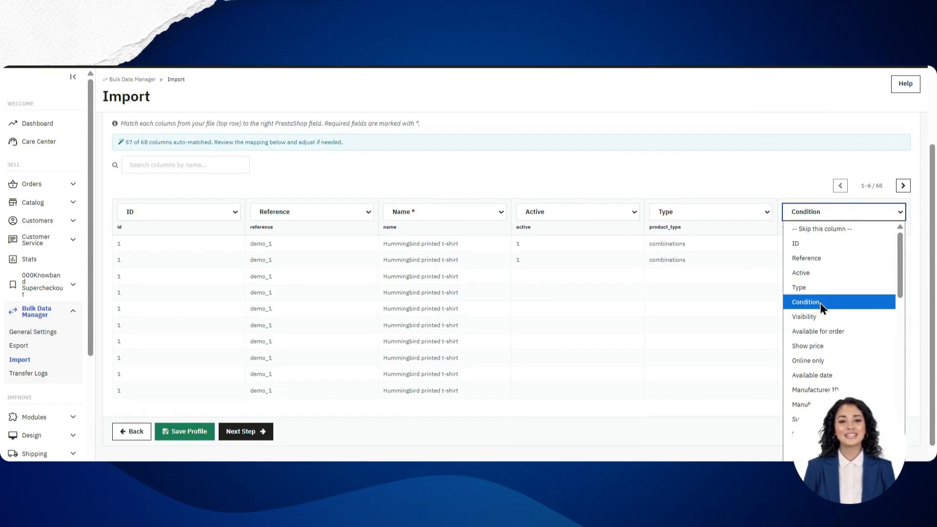
scroll(820, 305, "down", 1)
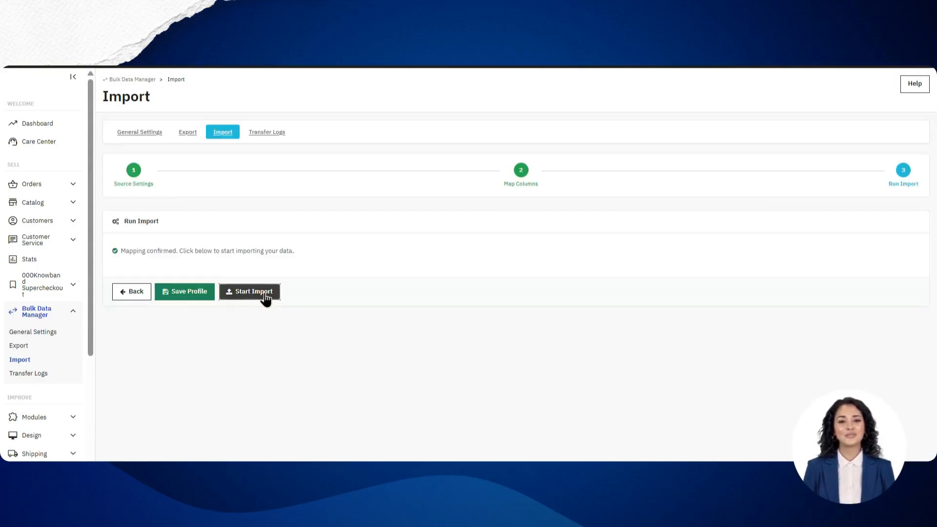
left_click(259, 292)
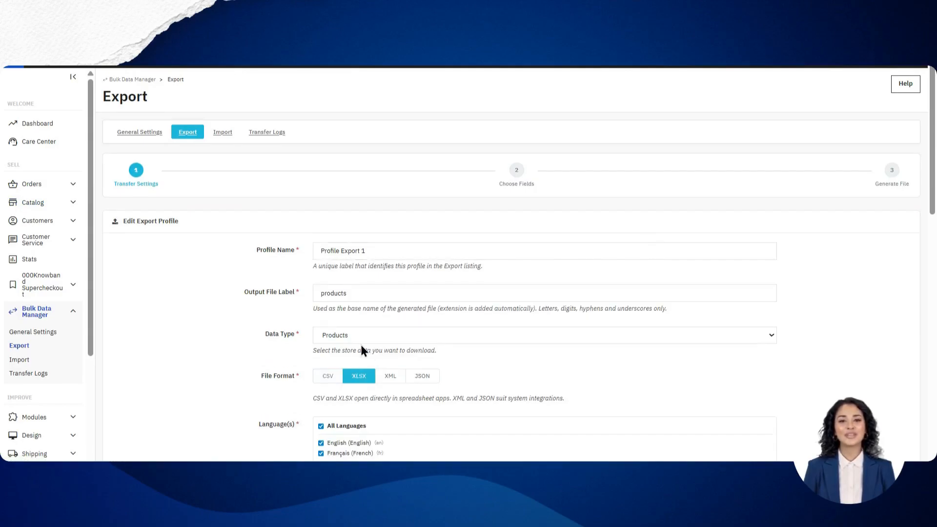
- Review the Data Type options and the transfer settings of the Profile Export 1 export profile
left_click(362, 344)
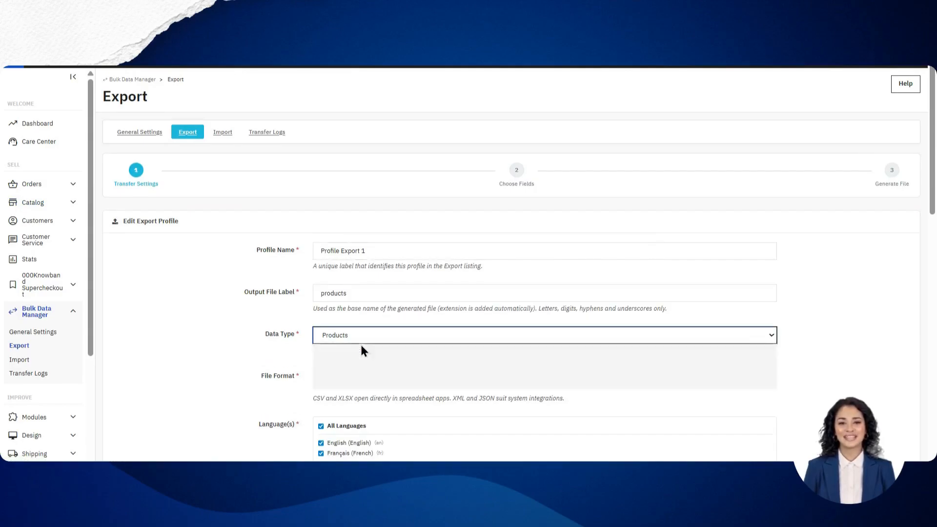
left_click(215, 394)
scroll(216, 394, "down", 4)
scroll(217, 397, "up", 4)
- Open the Transfer Logs and examine the error log of export 12 and the records and logs of other transfers
left_click(271, 136)
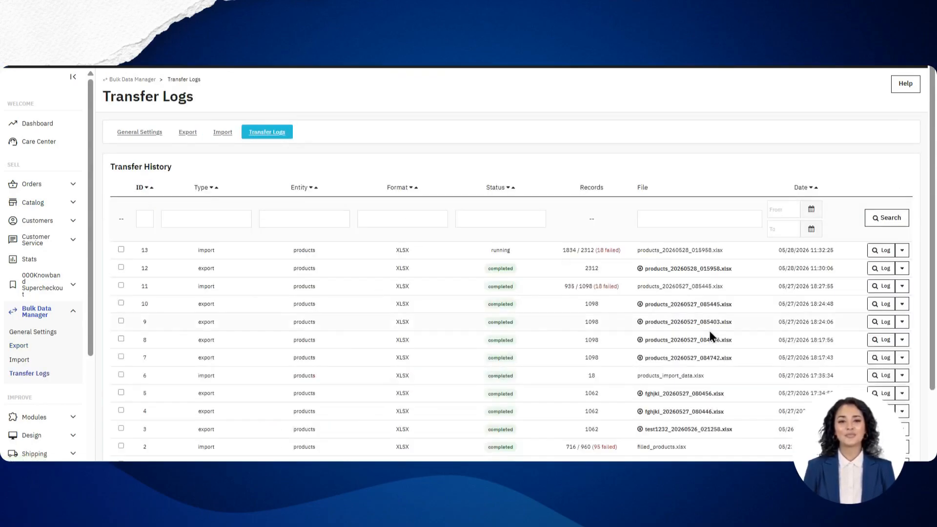
left_click(884, 269)
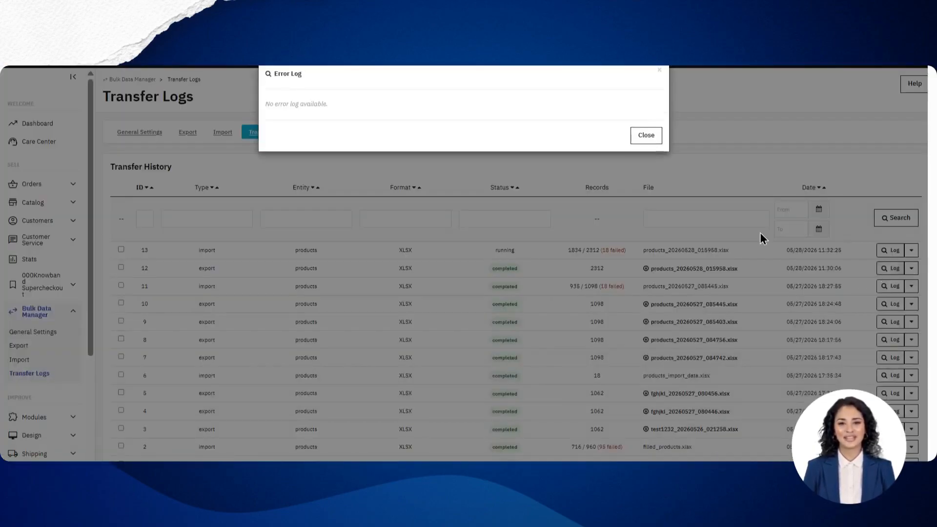
left_click(647, 138)
scroll(629, 254, "down", 2)
triple_click(614, 367)
left_click_drag(593, 364, 616, 365)
left_click(887, 362)
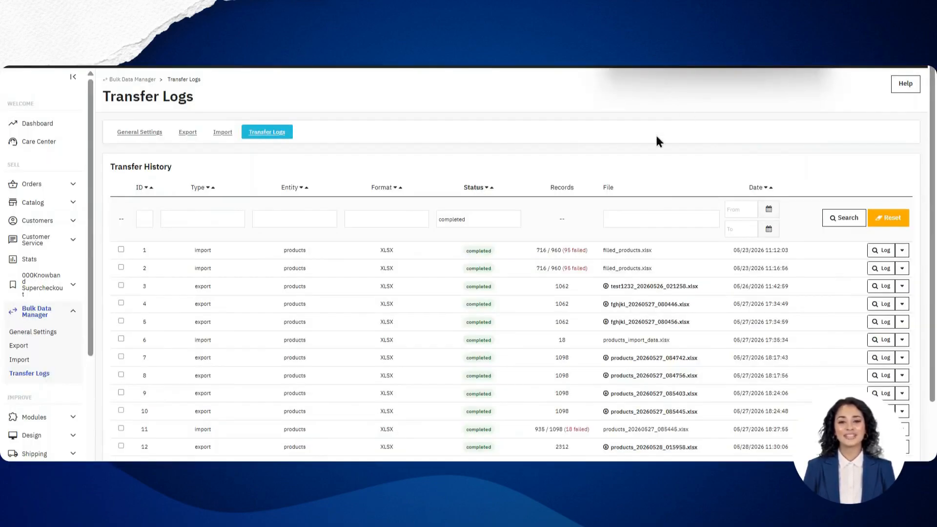
- Open the transfer history's Status filter for editing
left_click(476, 218)
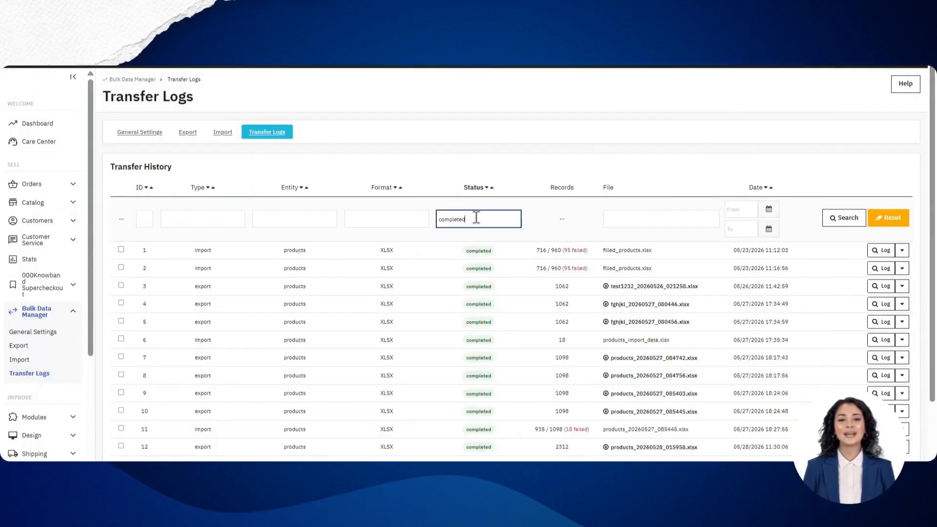